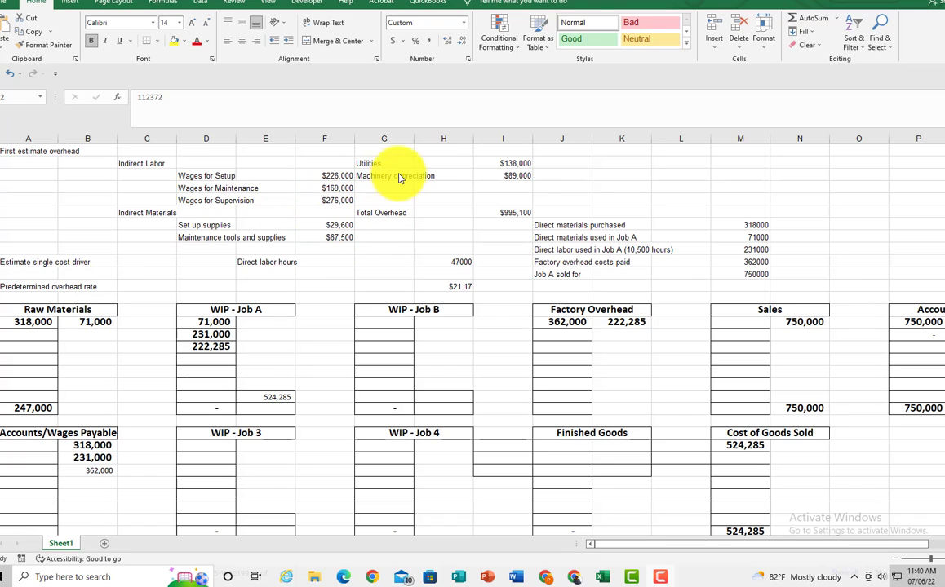
Inspect the total overhead formula, the estimated direct labor hours and the predetermined overhead rate formula in the single cost driver section
{"action": "left_click", "coordinate": [513, 212]}
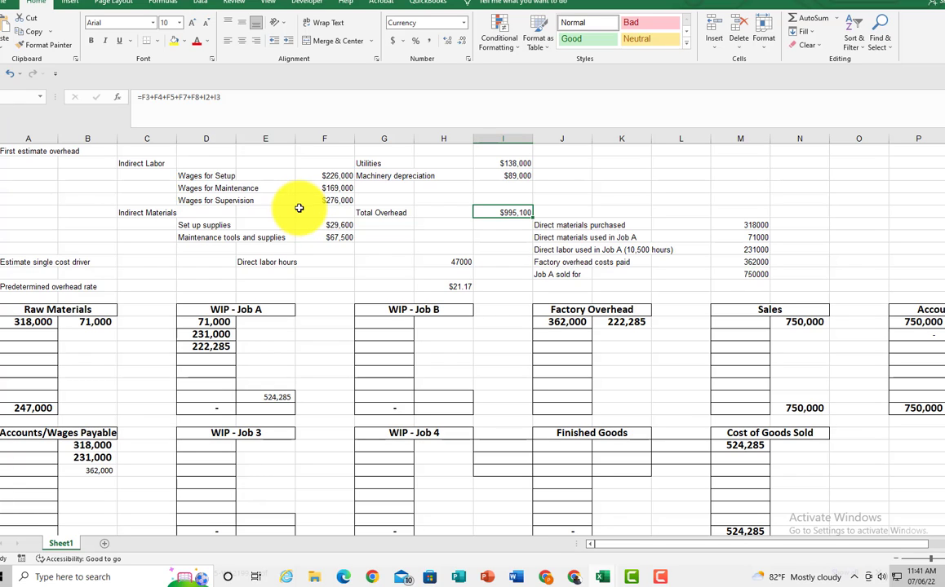
{"action": "left_click", "coordinate": [461, 261]}
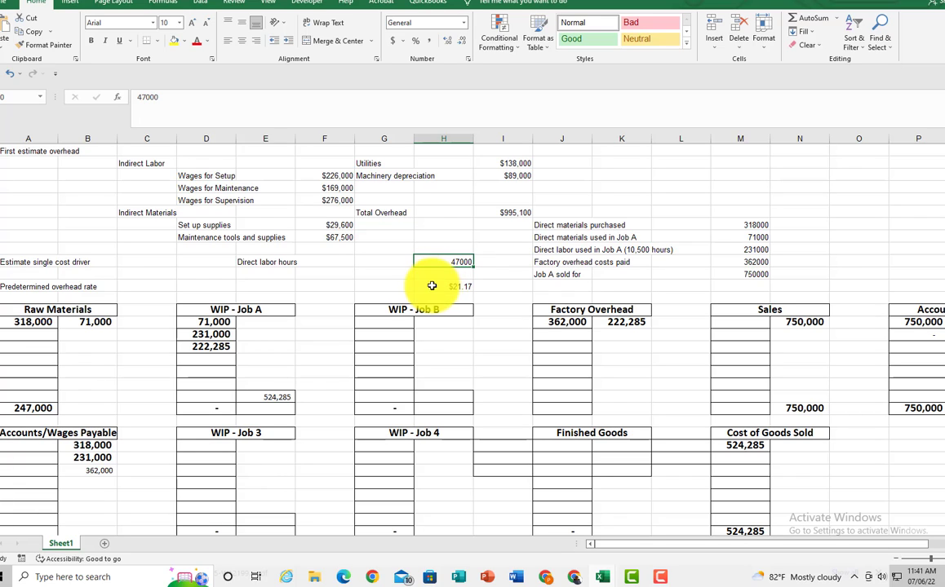
{"action": "left_click", "coordinate": [444, 286]}
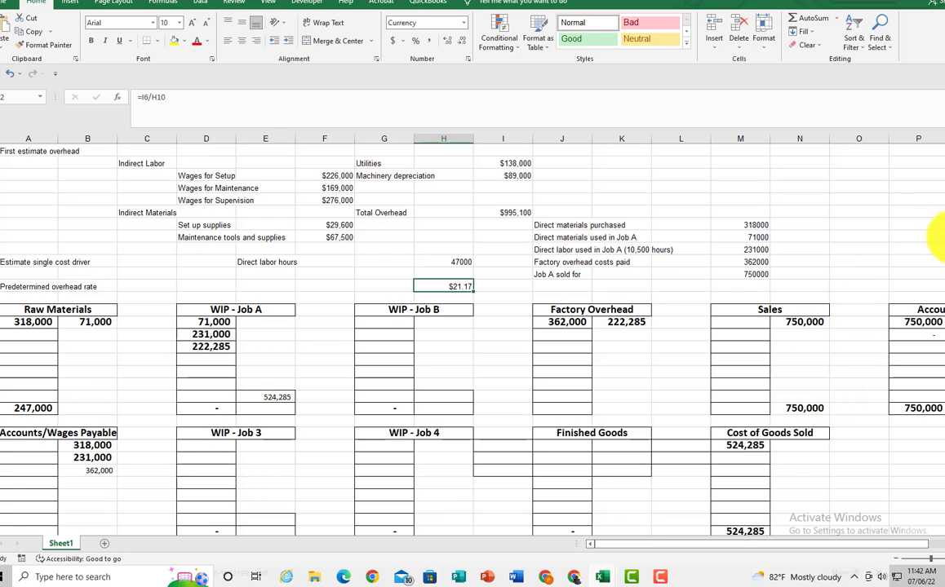
Review the raw materials purchase, the wages payable entry, and the direct labor and applied overhead entries in WIP - Job A
{"action": "left_click", "coordinate": [27, 325]}
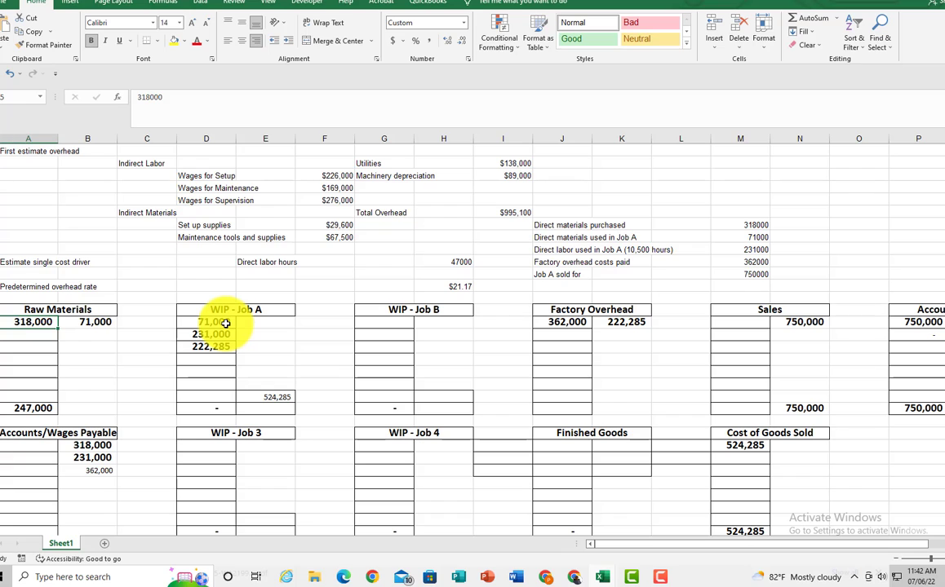
{"action": "left_click", "coordinate": [87, 462]}
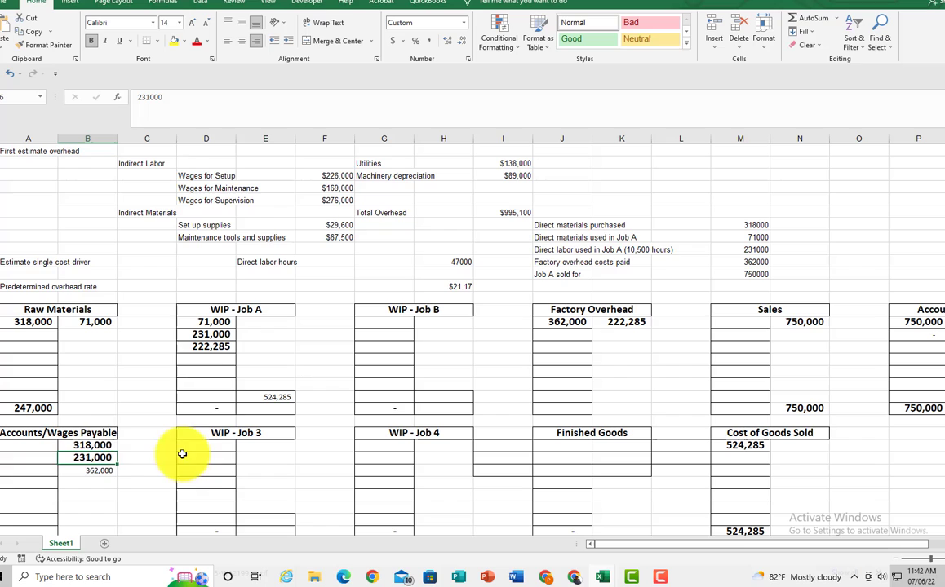
{"action": "left_click", "coordinate": [210, 337]}
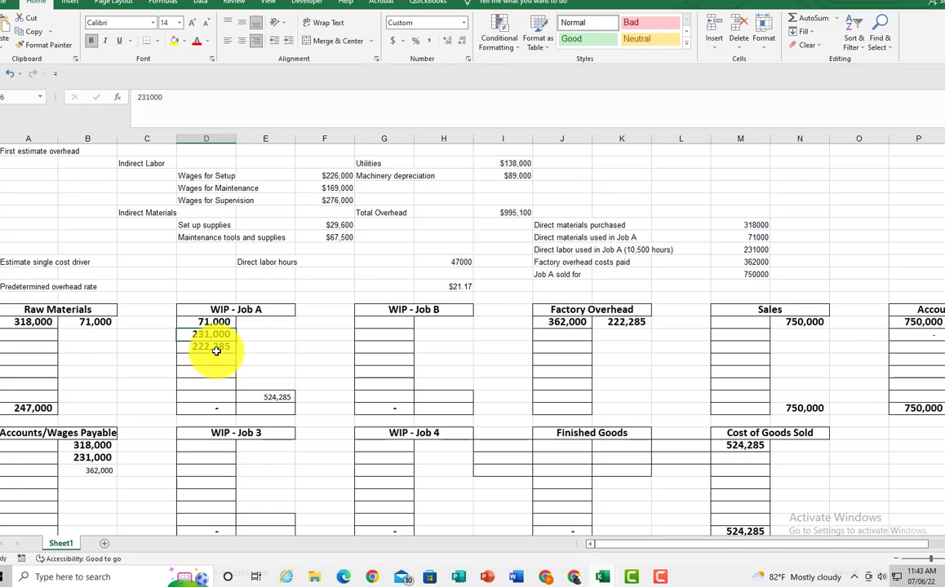
{"action": "left_click", "coordinate": [209, 349]}
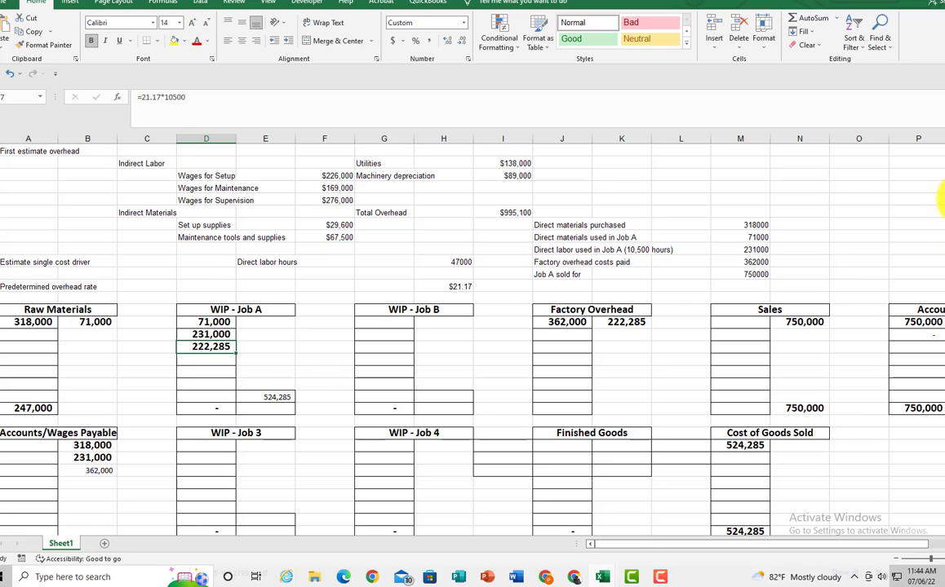
Trace the cells behind the Setup, Maintenance and Other formulas under Factory overhead cost pools, leaving the formulas as they are
{"action": "scroll", "coordinate": [934, 196], "scroll_direction": "down", "scroll_amount": 1}
{"action": "scroll", "coordinate": [935, 195], "scroll_direction": "up", "scroll_amount": 1}
{"action": "scroll", "coordinate": [940, 211], "scroll_direction": "down", "scroll_amount": 9}
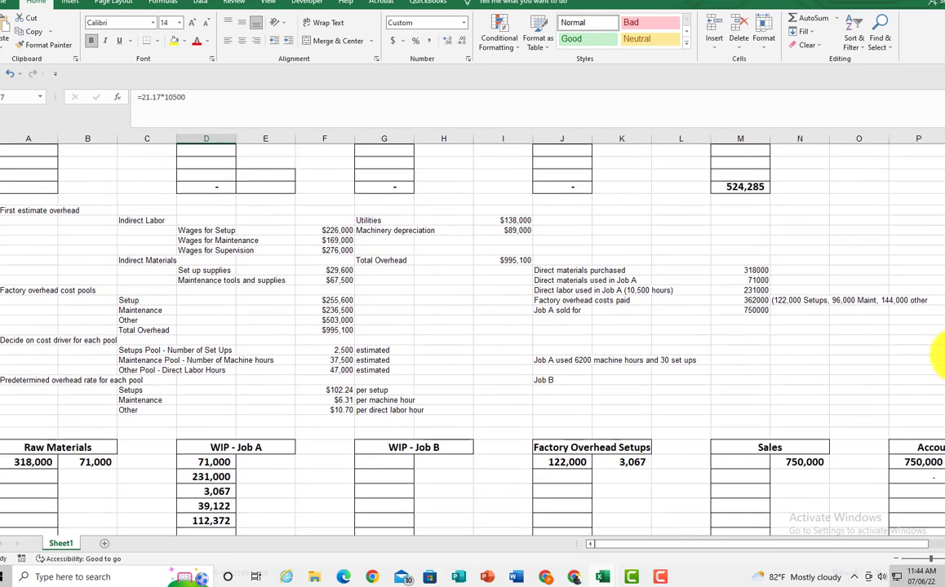
{"action": "scroll", "coordinate": [938, 355], "scroll_direction": "down", "scroll_amount": 2}
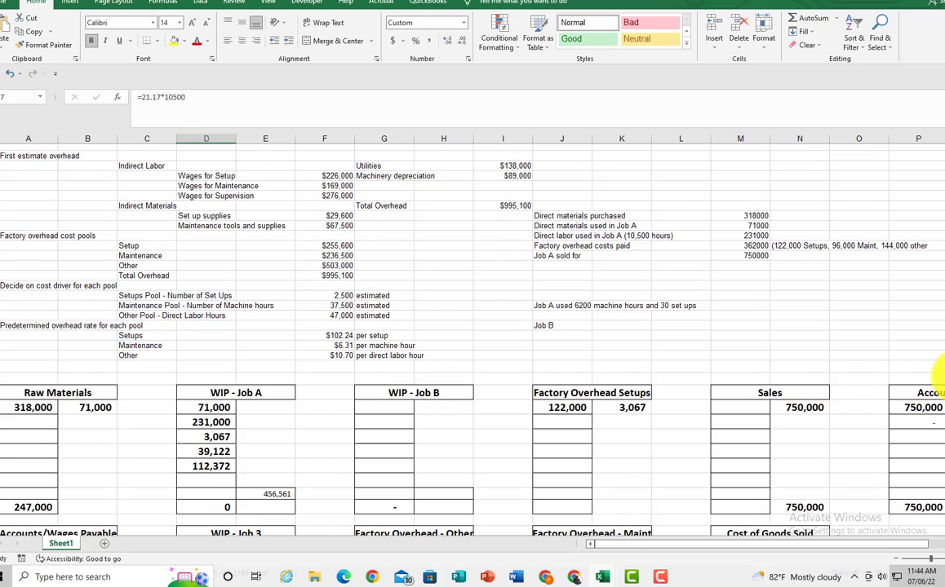
{"action": "scroll", "coordinate": [934, 364], "scroll_direction": "up", "scroll_amount": 1}
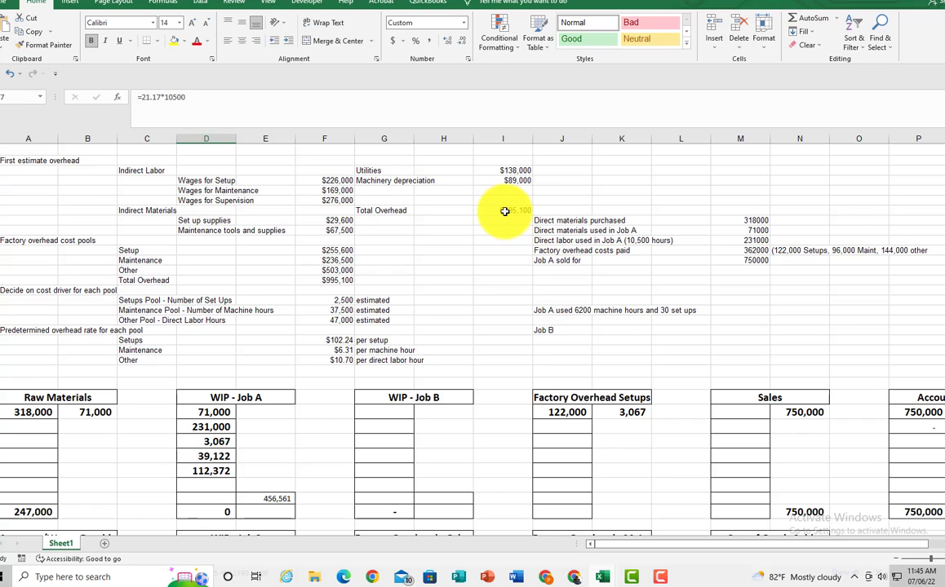
{"action": "left_click", "coordinate": [340, 251]}
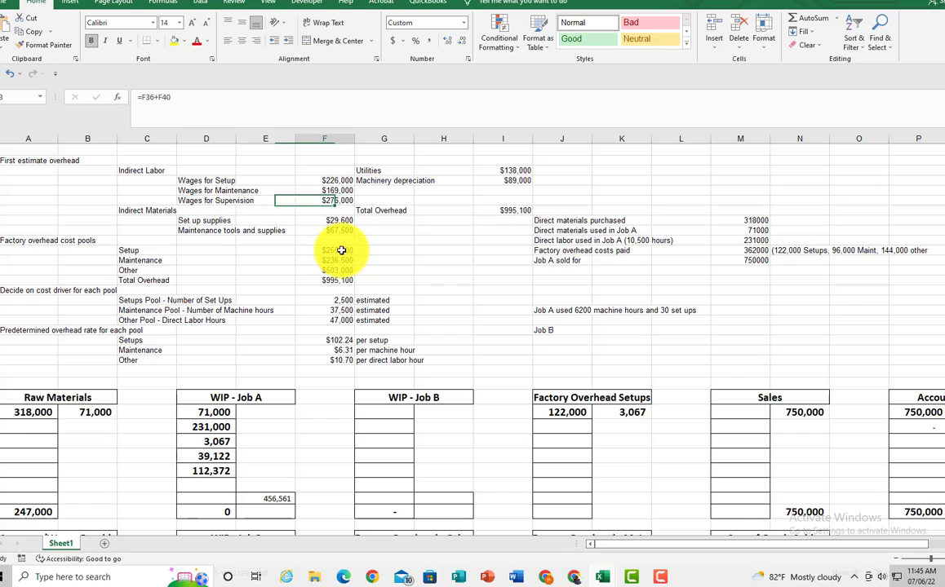
{"action": "left_click", "coordinate": [174, 97]}
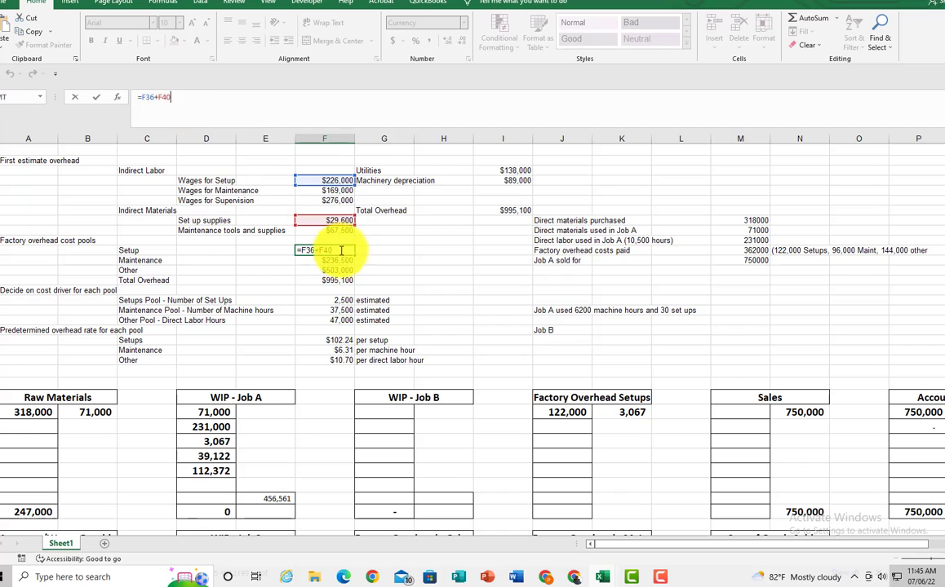
{"action": "left_click", "coordinate": [337, 261]}
{"action": "left_click", "coordinate": [189, 97]}
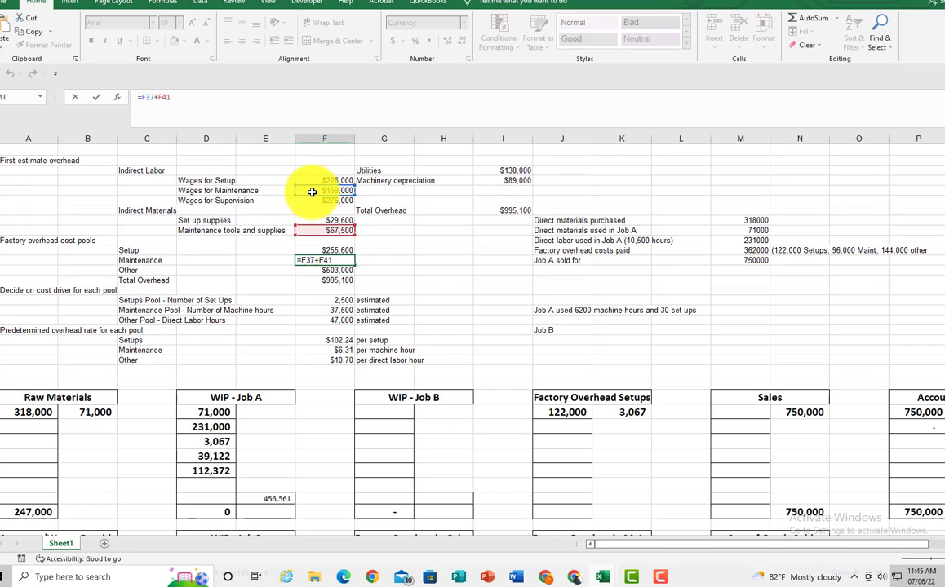
{"action": "left_click", "coordinate": [343, 270]}
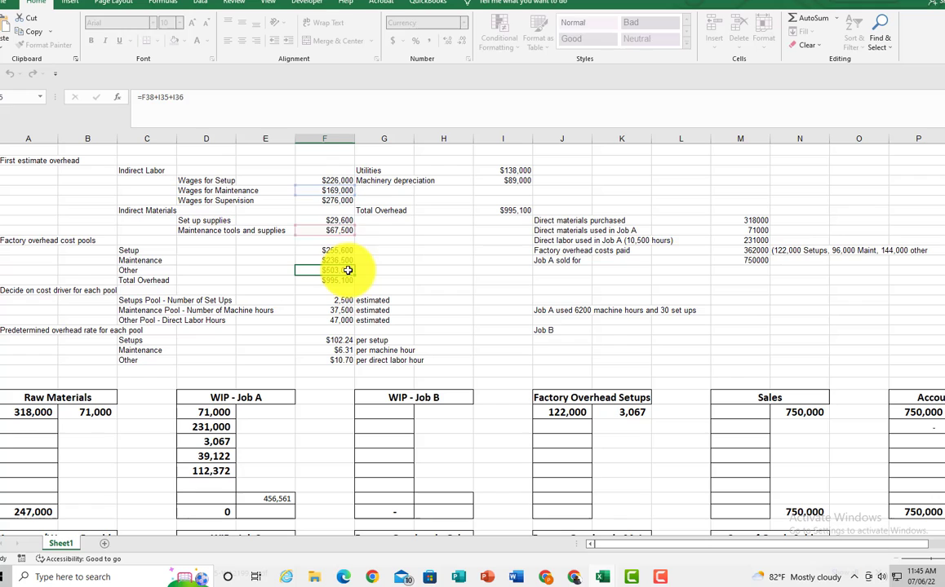
{"action": "left_click", "coordinate": [205, 98]}
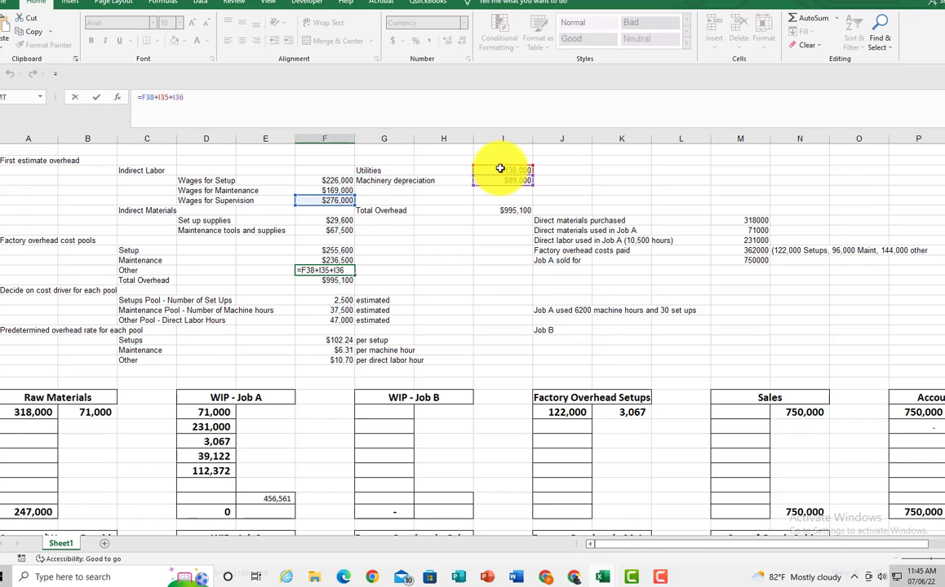
{"action": "left_click", "coordinate": [470, 269]}
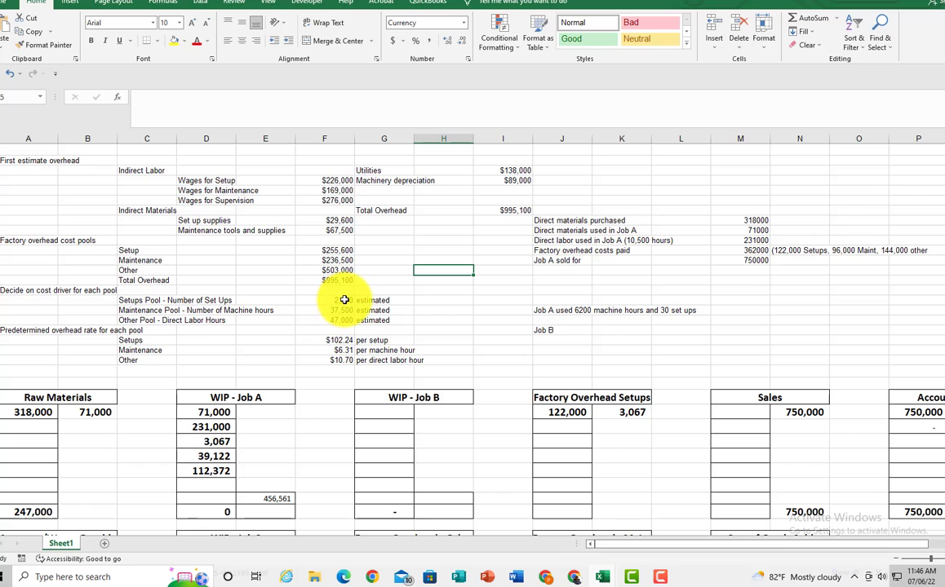
Review the estimated number of setups, machine hours and direct labor hours chosen as cost drivers for the three pools
{"action": "left_click", "coordinate": [344, 301]}
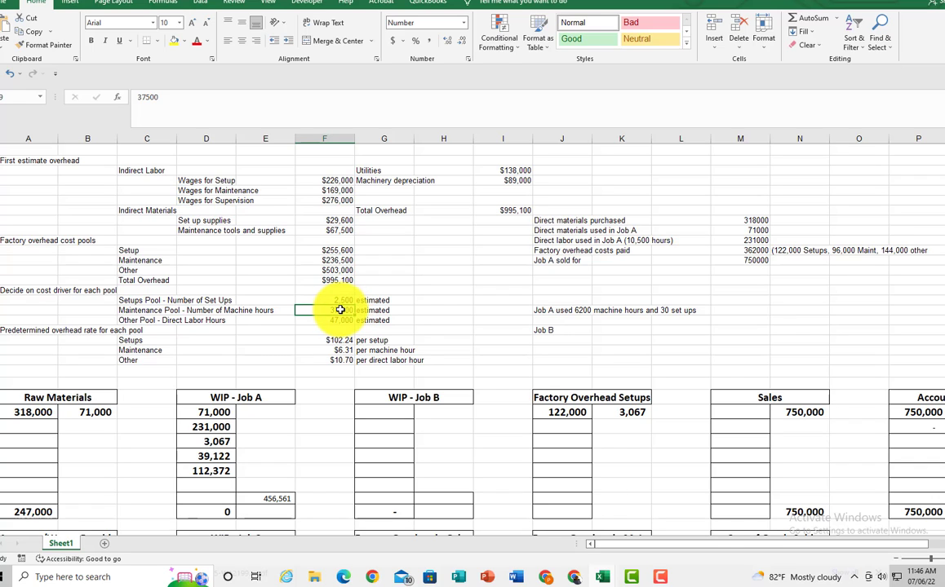
{"action": "left_click", "coordinate": [336, 311]}
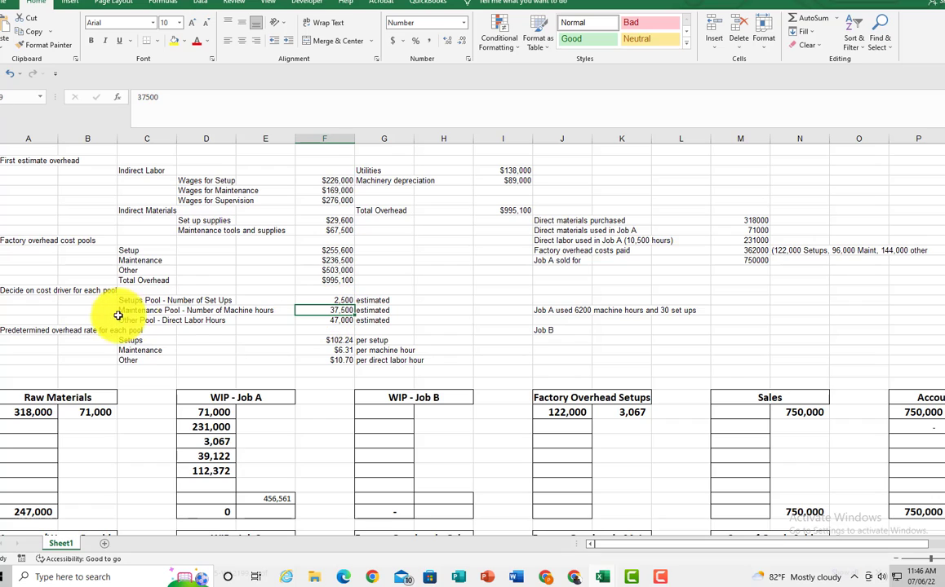
{"action": "left_click", "coordinate": [344, 320]}
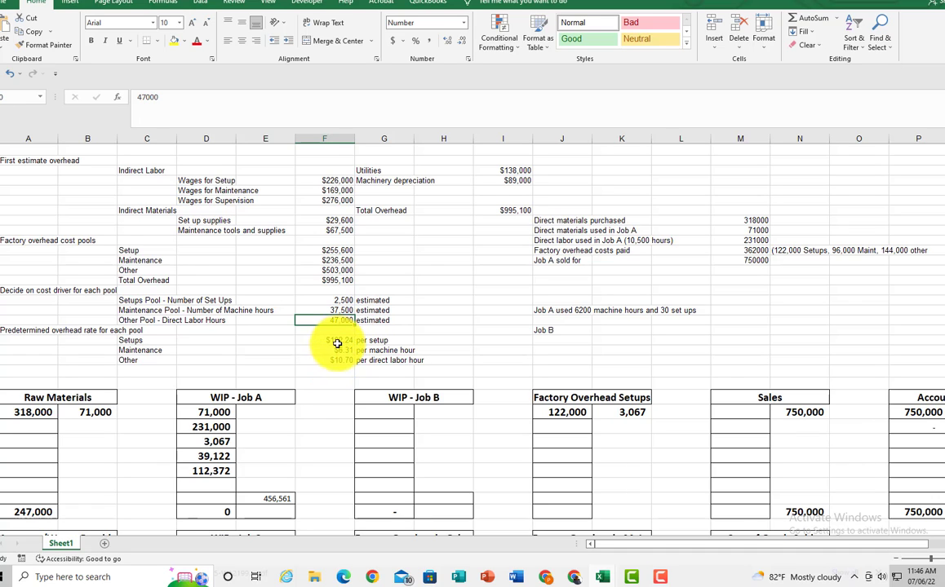
Inspect the predetermined overhead rate formulas for the Setups, Maintenance and Other pools
{"action": "left_click", "coordinate": [347, 339]}
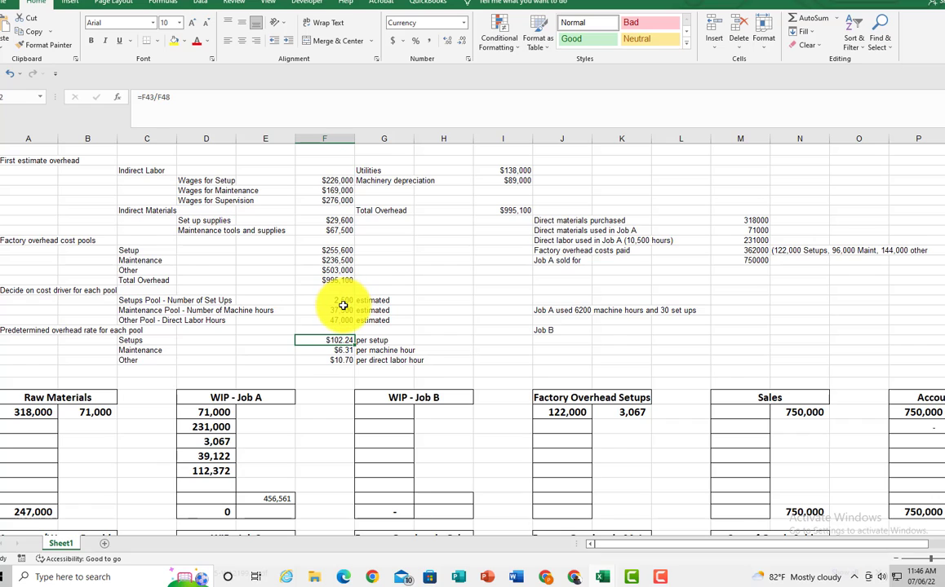
{"action": "left_click", "coordinate": [338, 350]}
{"action": "left_click", "coordinate": [343, 341]}
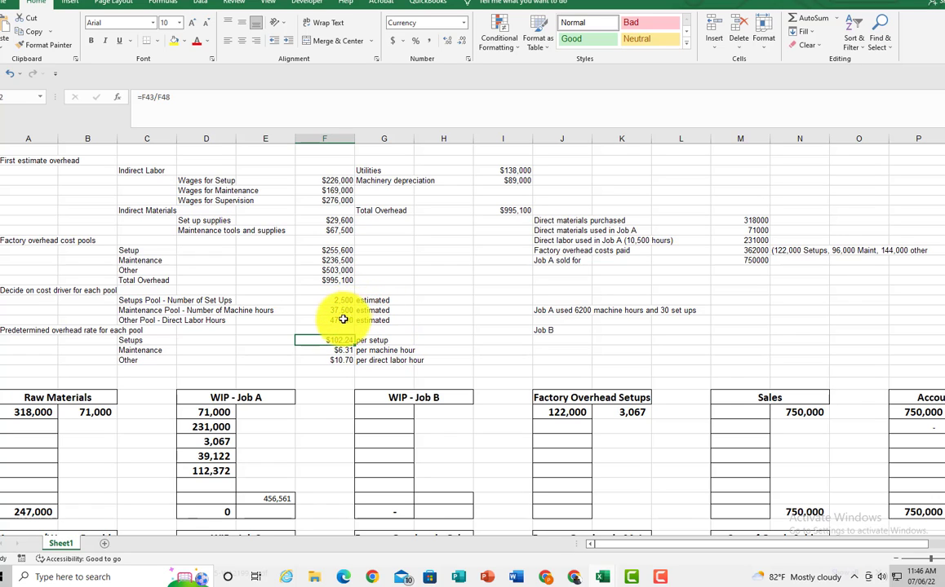
{"action": "left_click", "coordinate": [341, 350]}
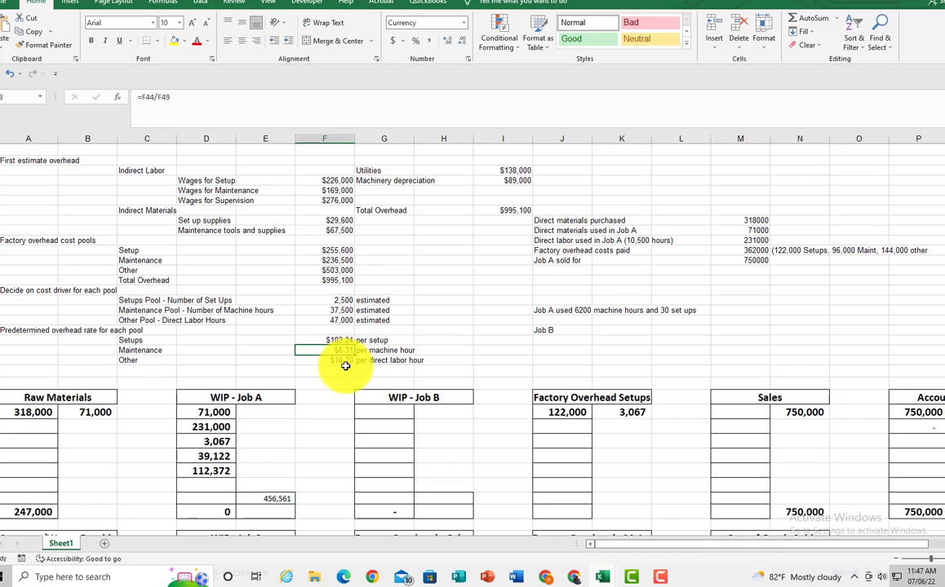
{"action": "left_click", "coordinate": [347, 359]}
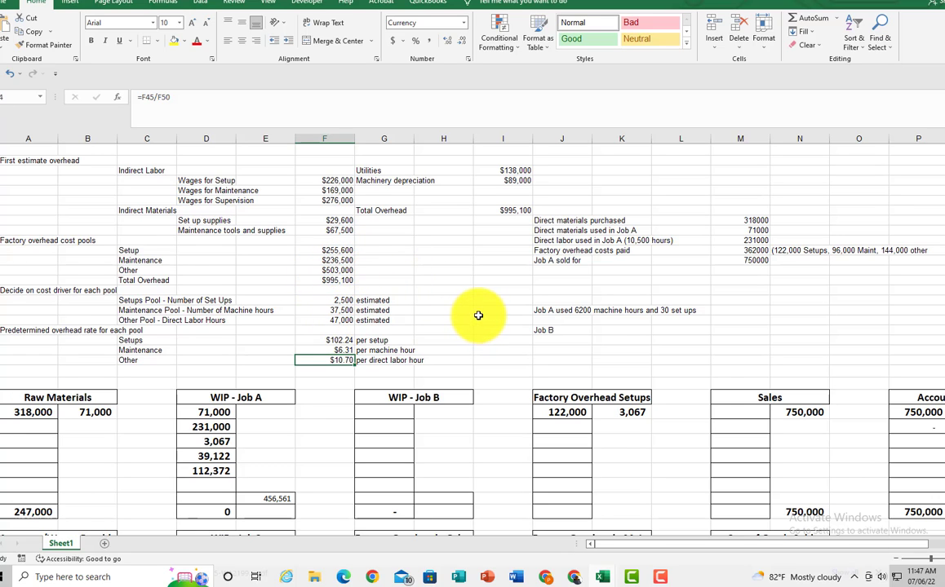
Check the unit label beside each pool's predetermined rate: per setup, per machine hour and per direct labor hour
{"action": "left_click", "coordinate": [375, 342]}
{"action": "left_click", "coordinate": [375, 350]}
{"action": "left_click", "coordinate": [371, 361]}
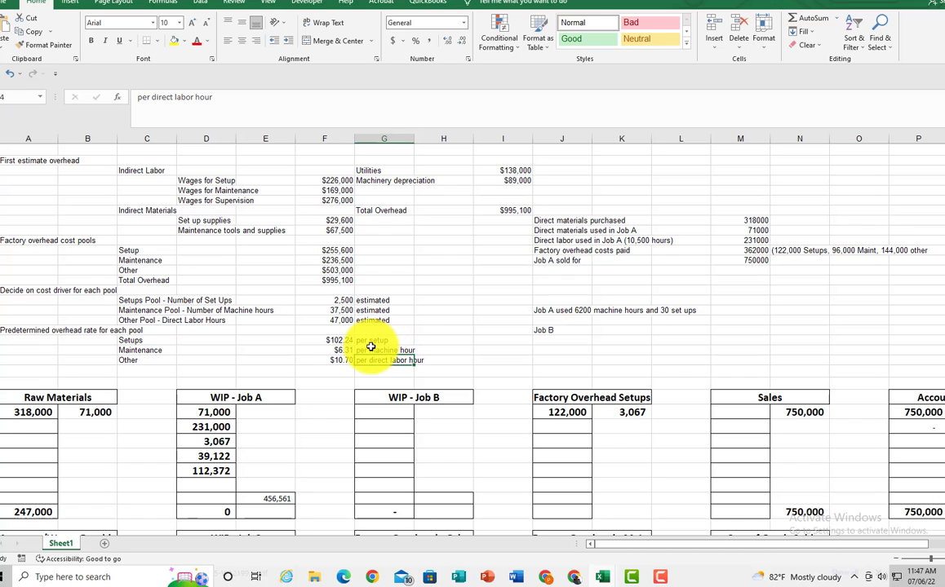
{"action": "left_click", "coordinate": [376, 340]}
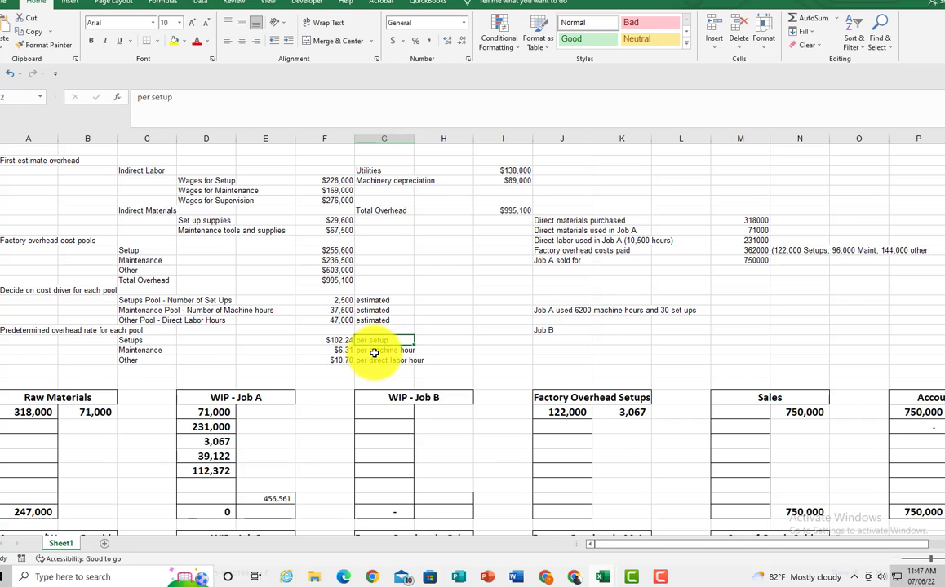
{"action": "left_click", "coordinate": [374, 351]}
{"action": "left_click", "coordinate": [376, 360]}
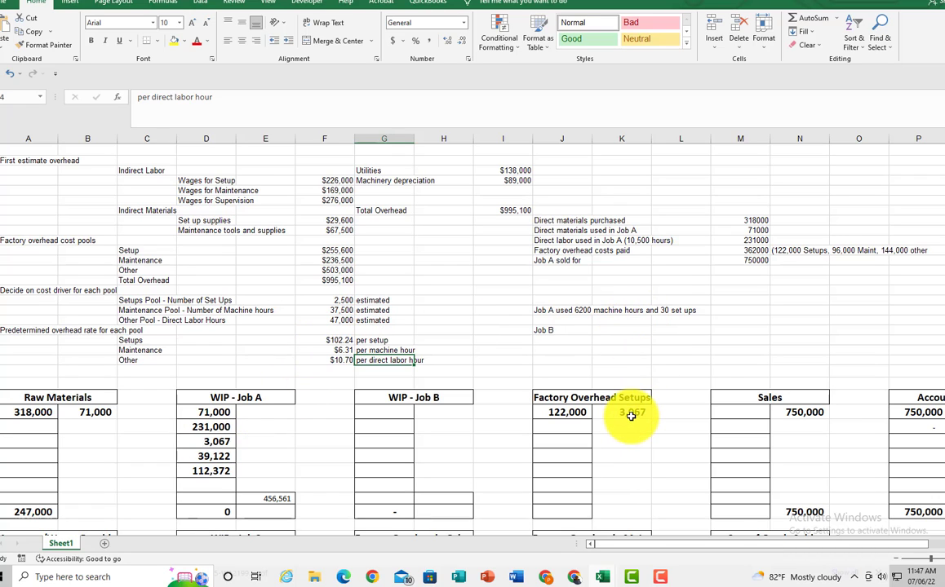
Inspect the maintenance overhead entry in the activity-based WIP - Job A account and compare the activity-based T-accounts with the single-rate ones
{"action": "left_click", "coordinate": [222, 458]}
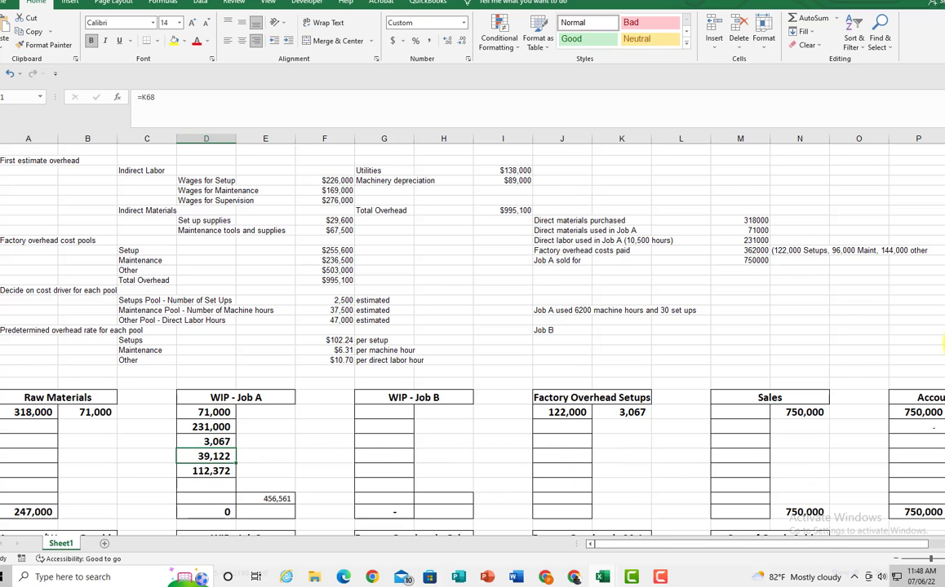
{"action": "scroll", "coordinate": [940, 530], "scroll_direction": "down", "scroll_amount": 2}
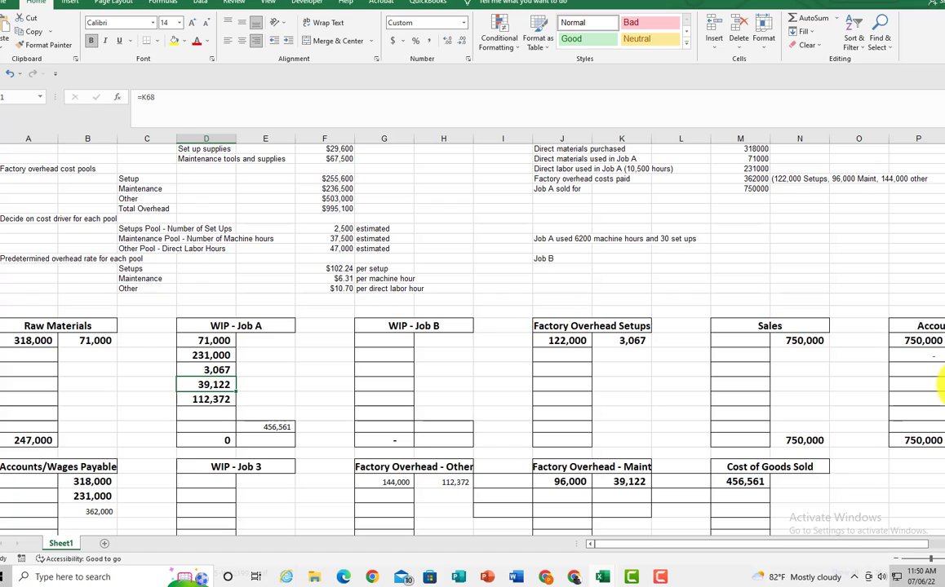
{"action": "scroll", "coordinate": [940, 390], "scroll_direction": "down", "scroll_amount": 2}
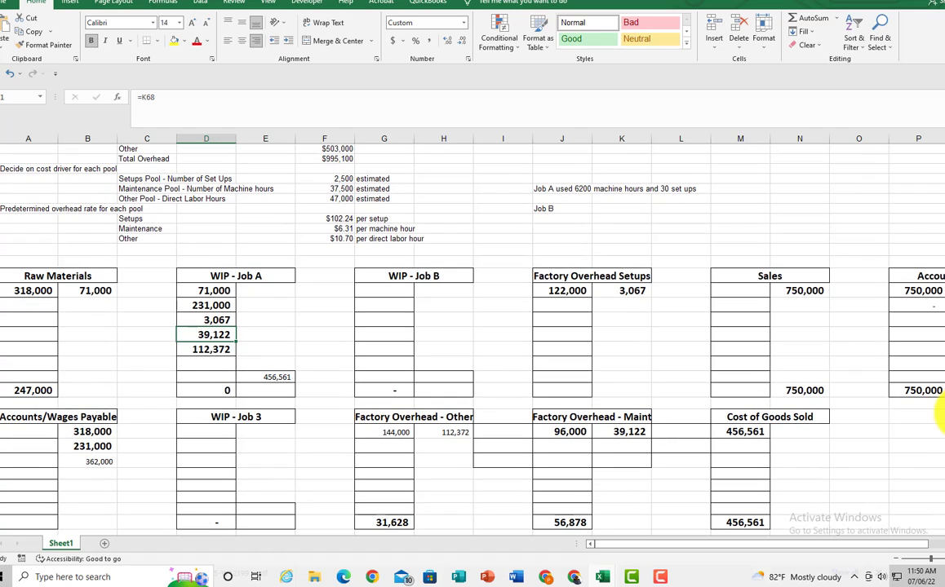
{"action": "scroll", "coordinate": [940, 390], "scroll_direction": "up", "scroll_amount": 1}
{"action": "scroll", "coordinate": [940, 390], "scroll_direction": "up", "scroll_amount": 8}
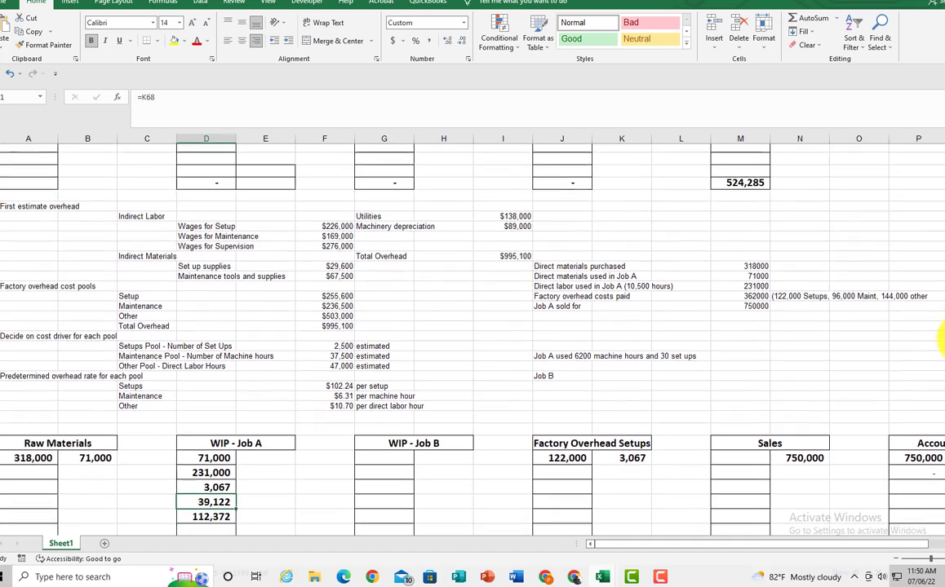
{"action": "scroll", "coordinate": [940, 375], "scroll_direction": "down", "scroll_amount": 6}
{"action": "scroll", "coordinate": [939, 381], "scroll_direction": "down", "scroll_amount": 2}
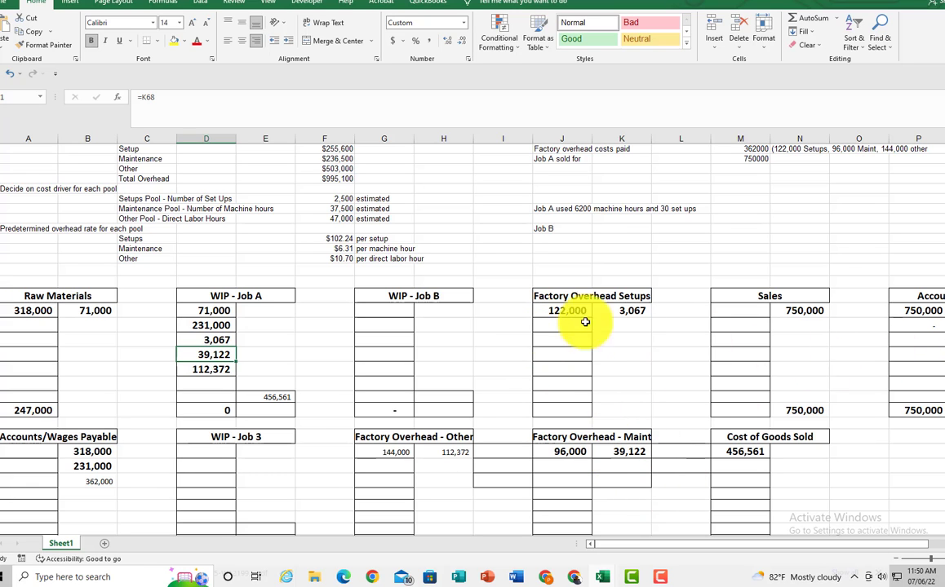
{"action": "scroll", "coordinate": [938, 392], "scroll_direction": "up", "scroll_amount": 3}
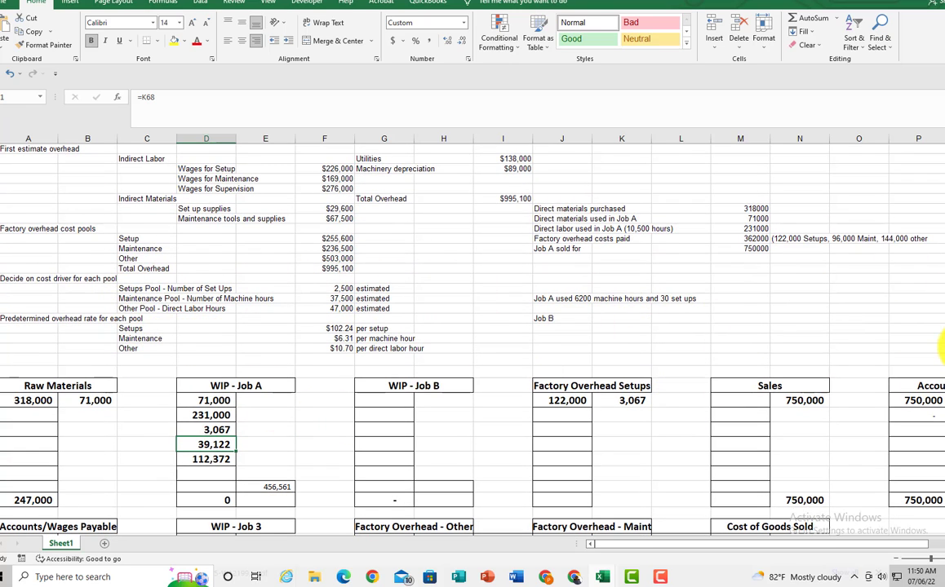
{"action": "scroll", "coordinate": [940, 343], "scroll_direction": "down", "scroll_amount": 6}
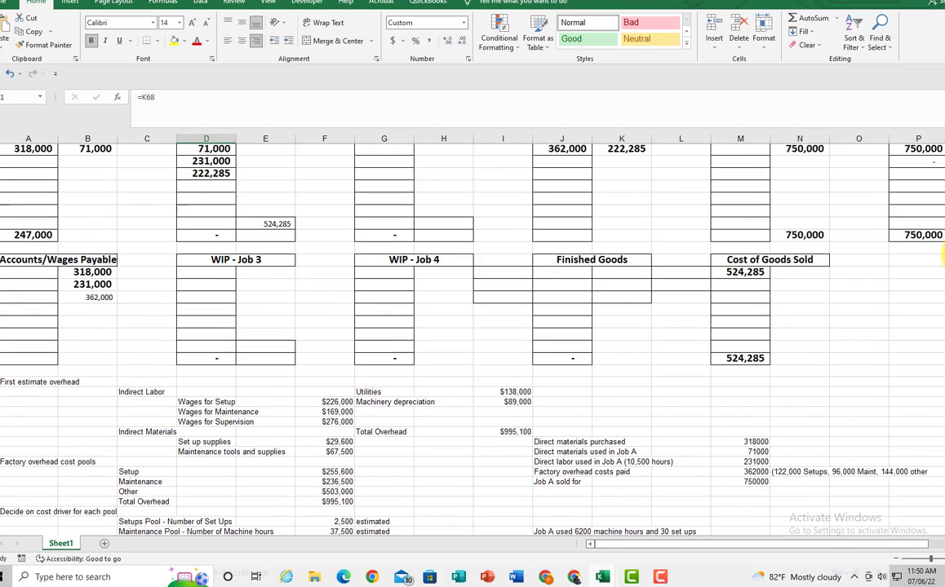
{"action": "scroll", "coordinate": [941, 257], "scroll_direction": "down", "scroll_amount": 1}
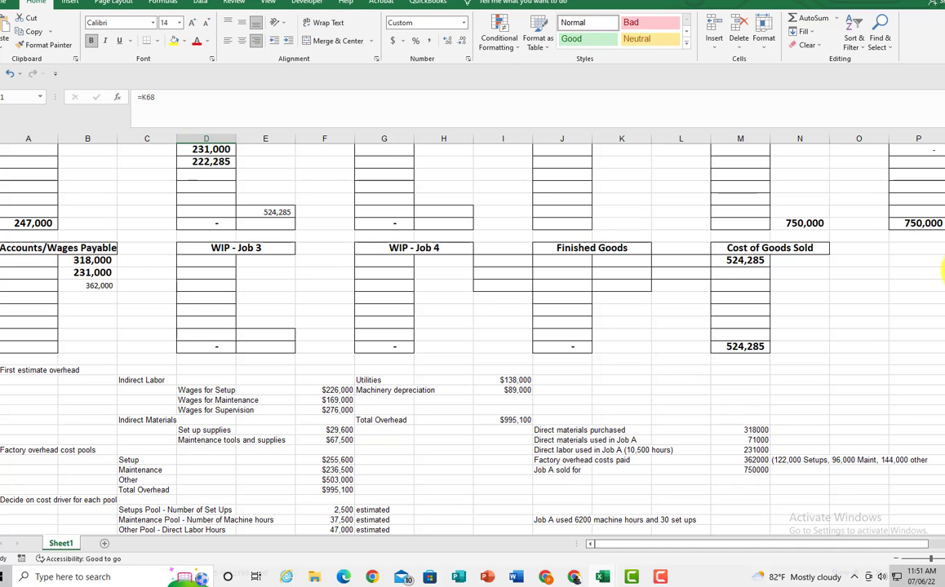
{"action": "scroll", "coordinate": [941, 269], "scroll_direction": "down", "scroll_amount": 8}
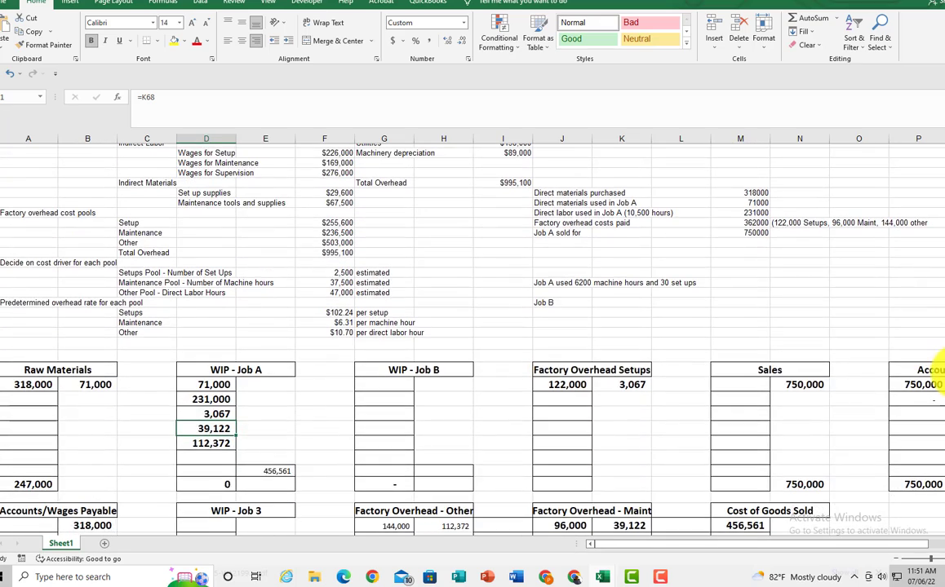
{"action": "scroll", "coordinate": [939, 363], "scroll_direction": "down", "scroll_amount": 15}
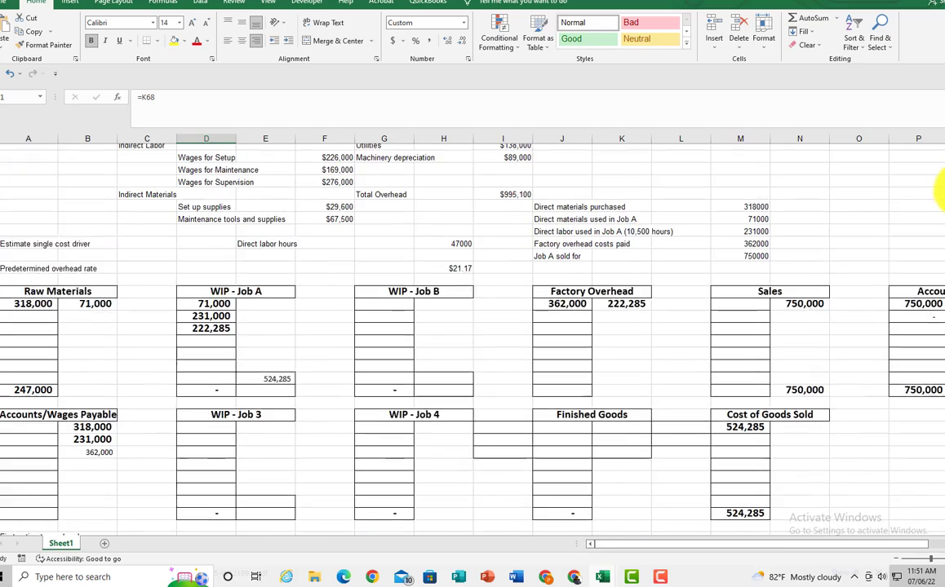